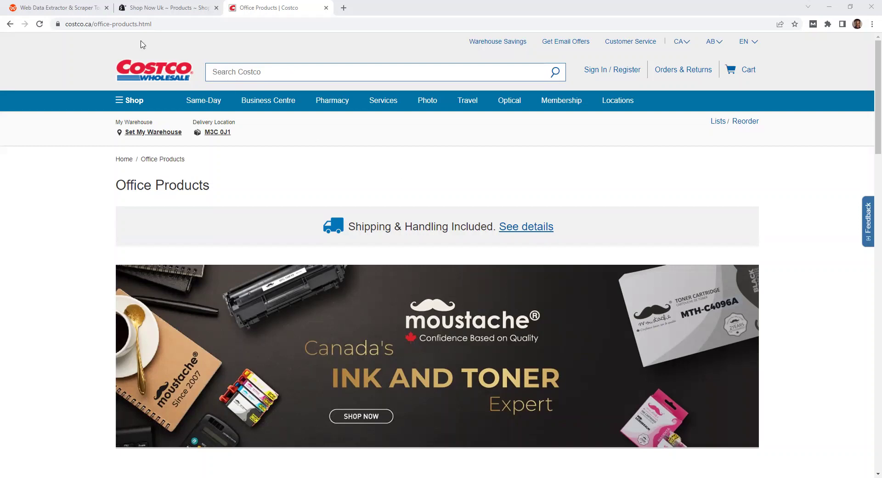
- Go to the Webautomation.io homepage and open the account dashboard from the account menu
click(62, 10)
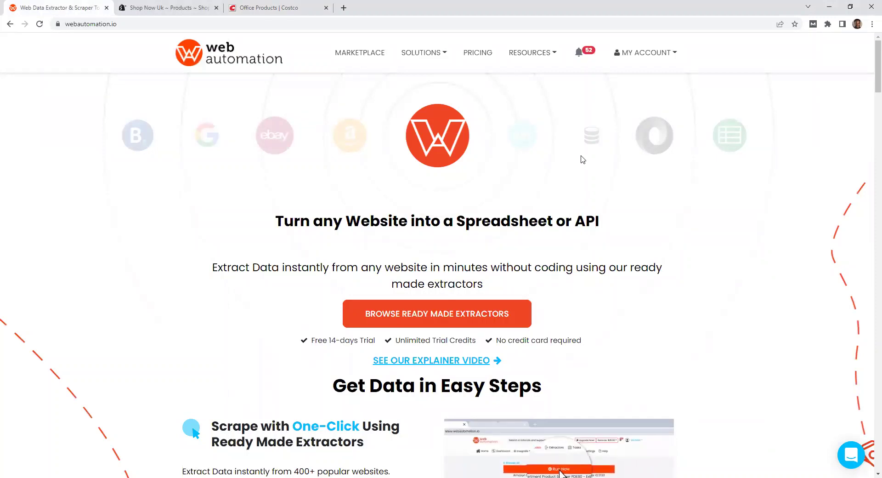
click(630, 54)
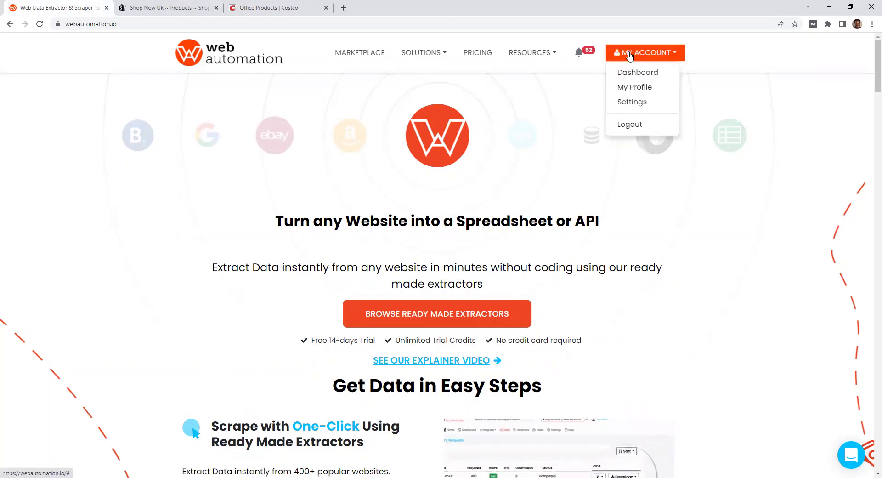
click(635, 73)
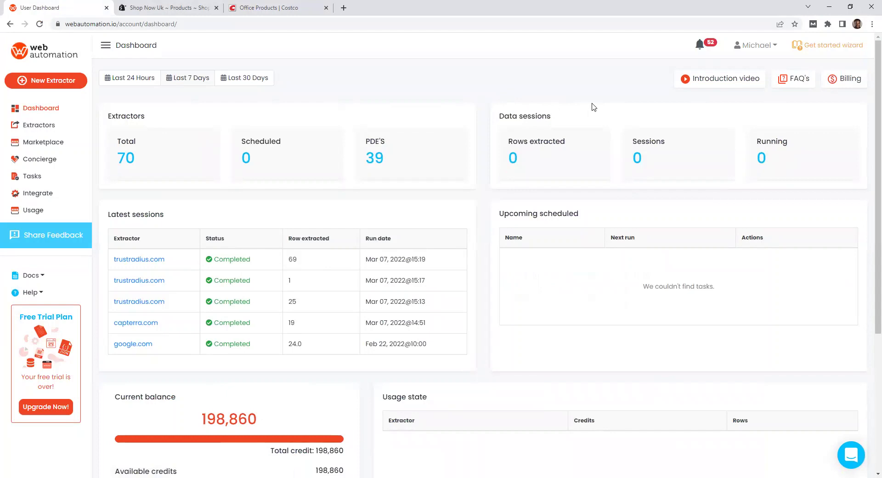
- In the setup wizard, search extractors for 'costco' and activate the Costco.ca Product Web Scraper
click(810, 51)
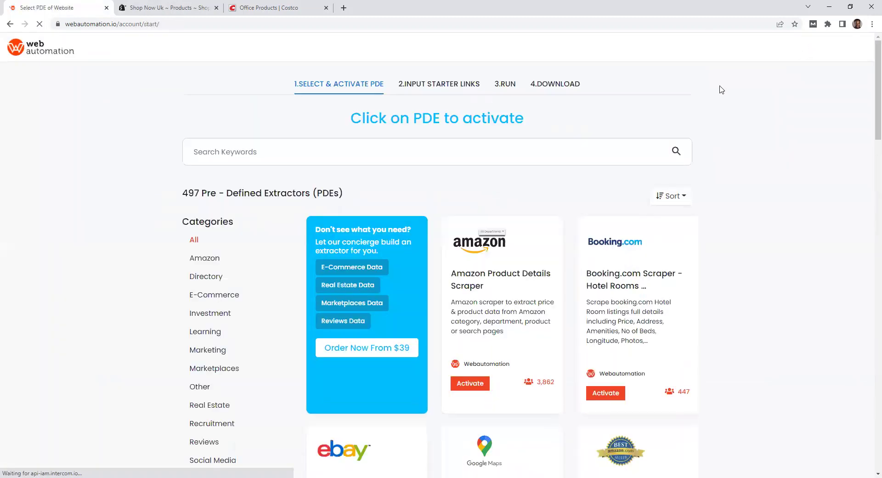
click(457, 155)
text(co)
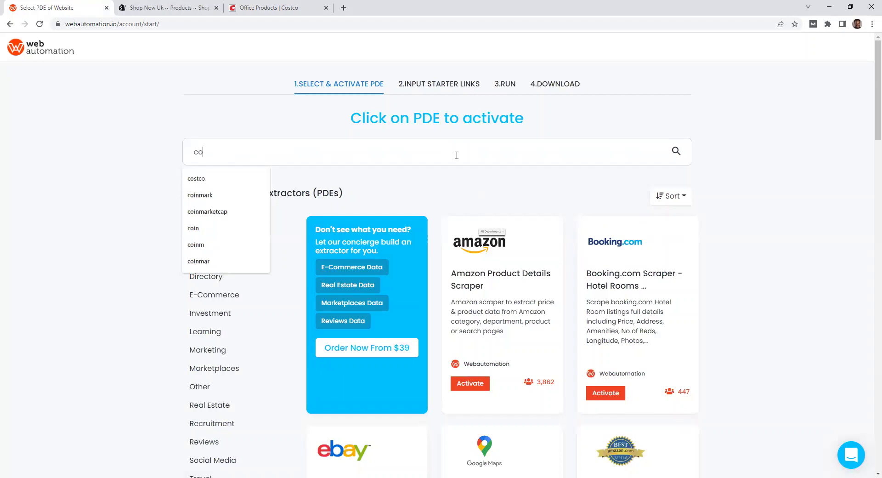
text(stco)
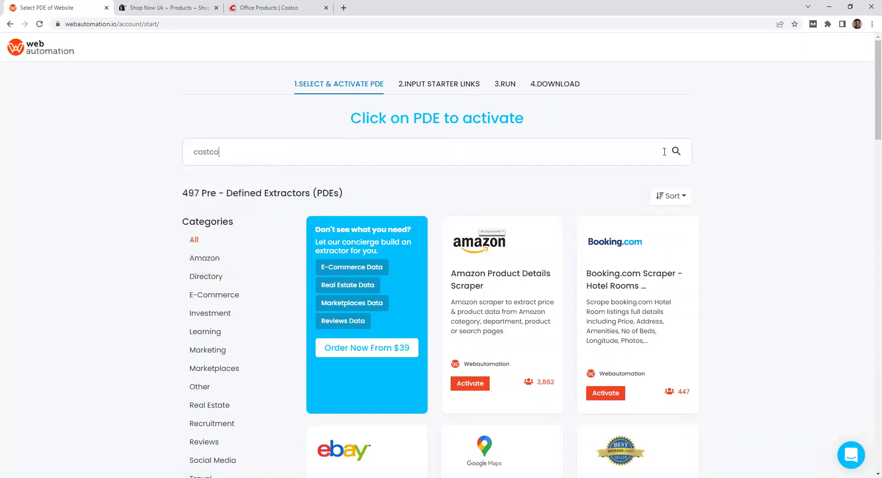
click(676, 151)
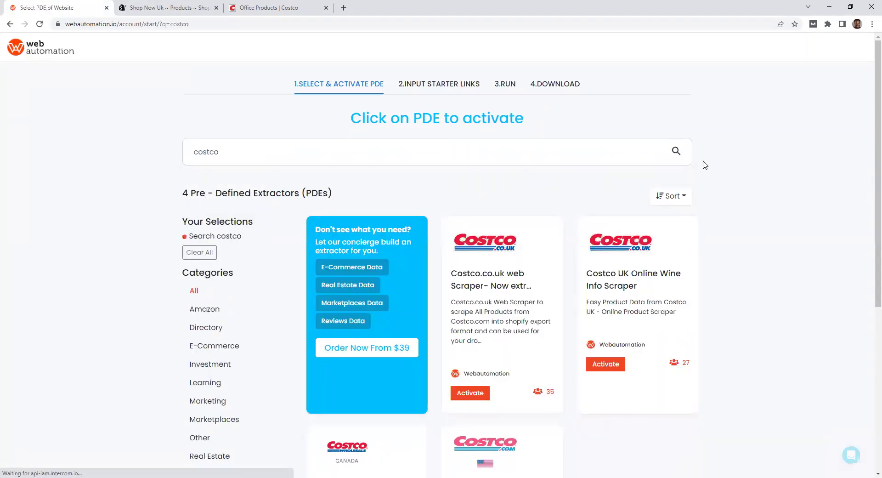
scroll(711, 173, down, 2)
scroll(719, 177, down, 1)
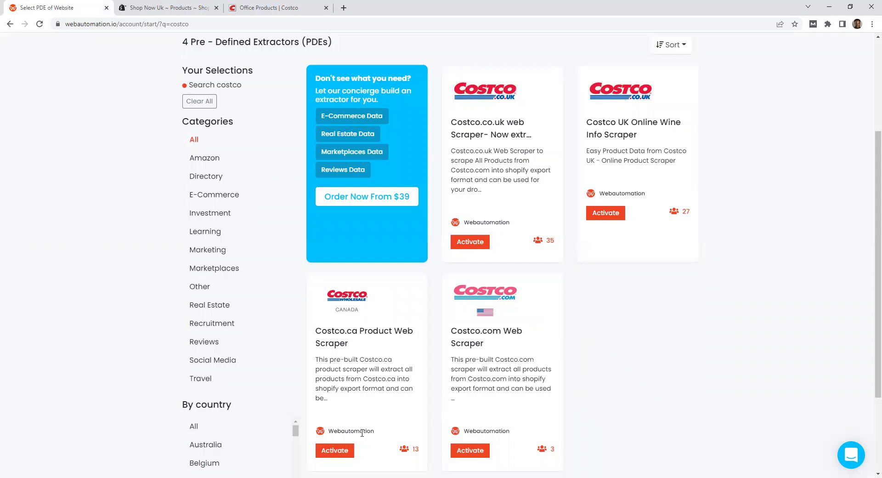
scroll(362, 432, down, 1)
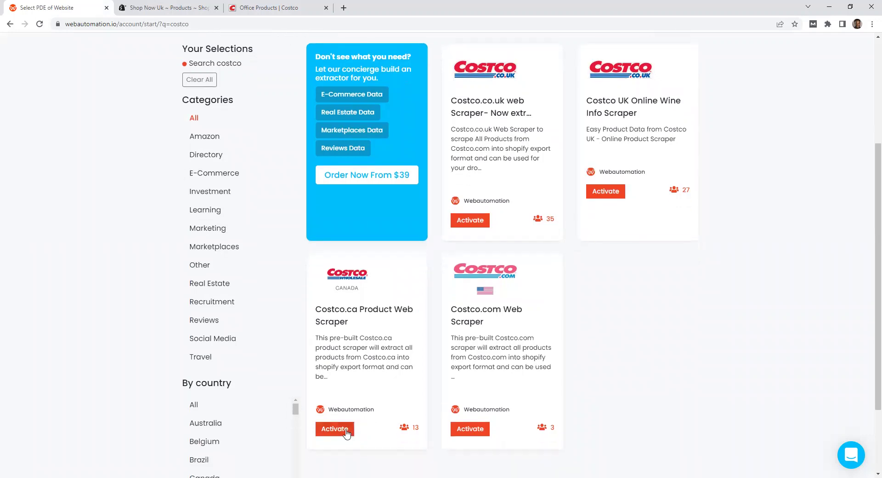
click(346, 430)
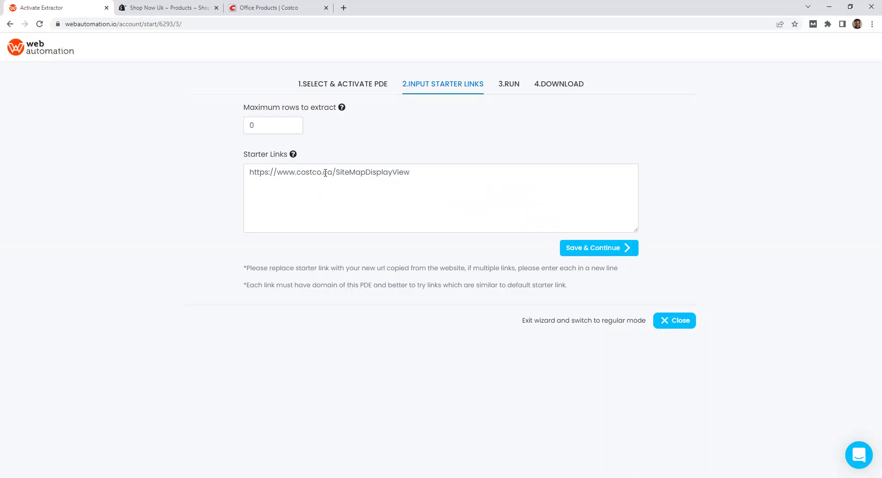
- Copy the full office-products.html URL from the Costco.ca tab's address bar
click(256, 12)
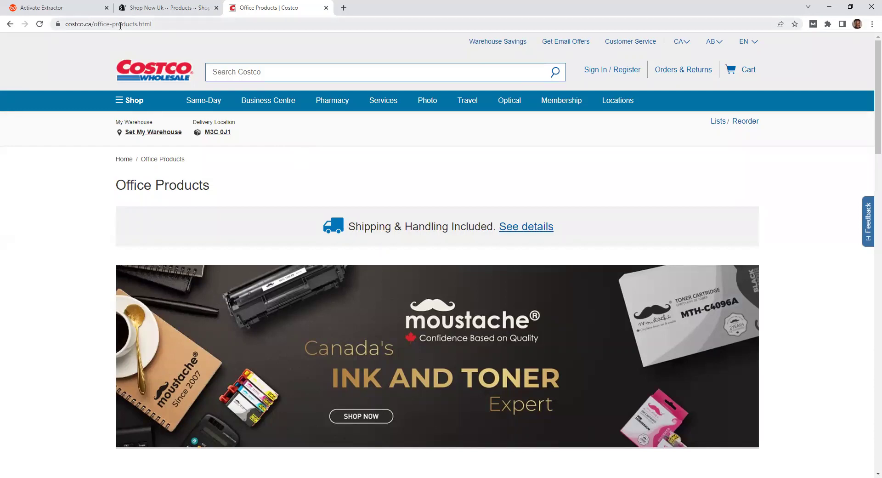
double_click(122, 26)
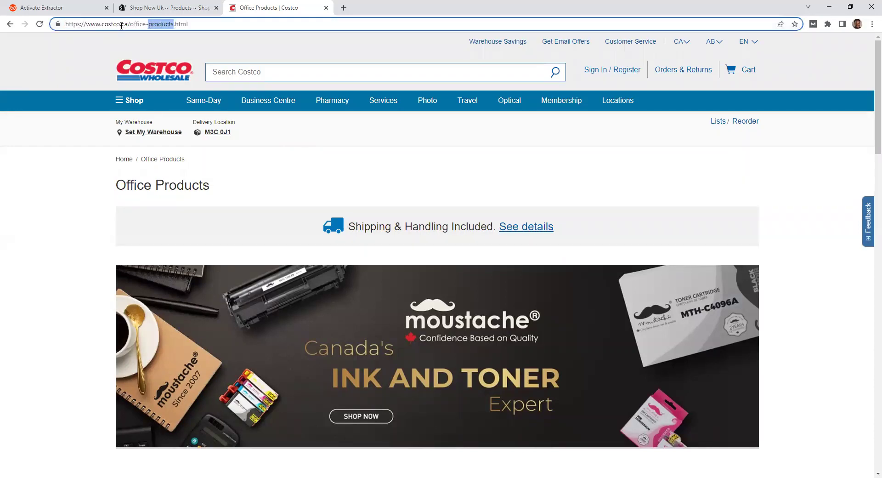
triple_click(121, 25)
right_click(122, 26)
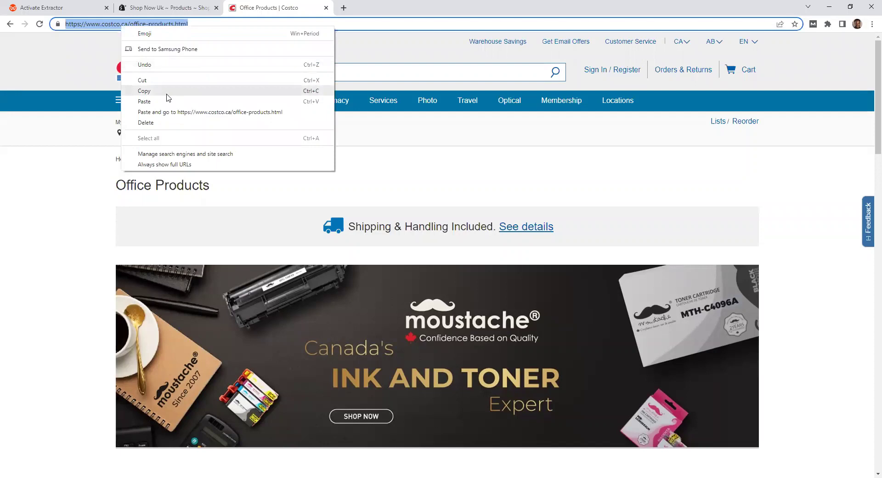
click(171, 92)
- Replace the starter link with the copied office-products URL, set max rows to 20, and continue
click(76, 9)
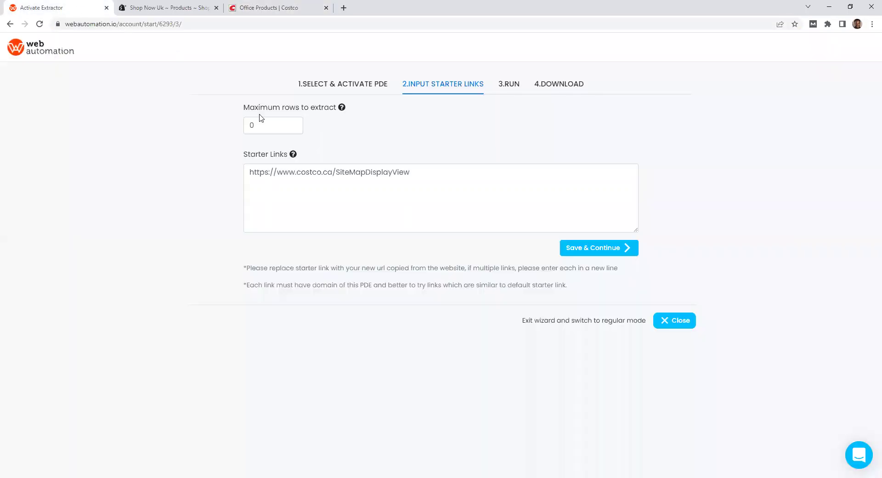
click(297, 168)
key(ctrl+a)
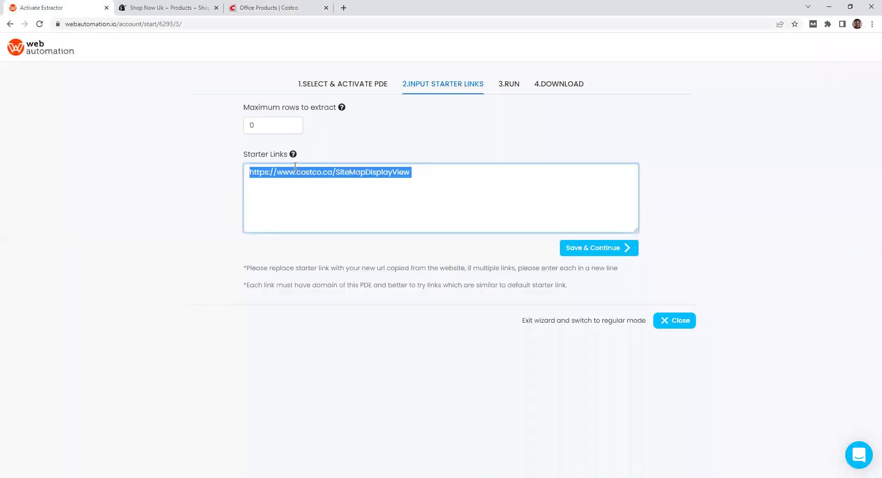
key(ctrl+v)
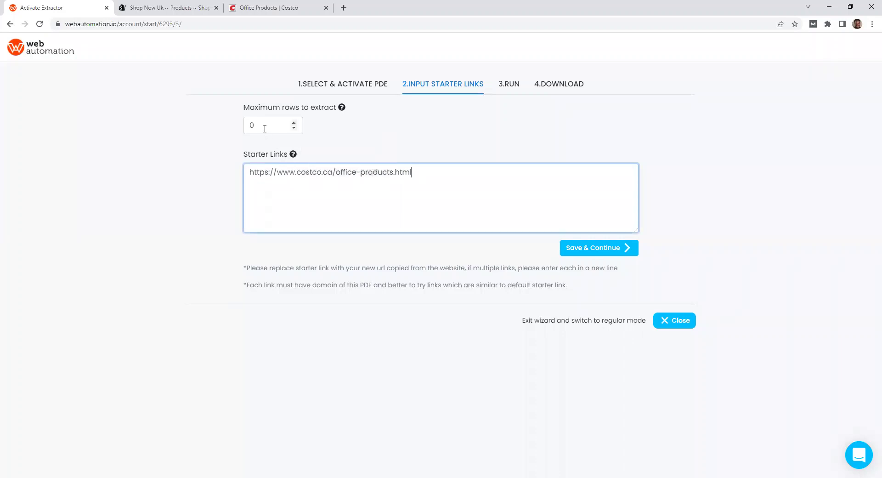
click(265, 129)
key(ctrl+a)
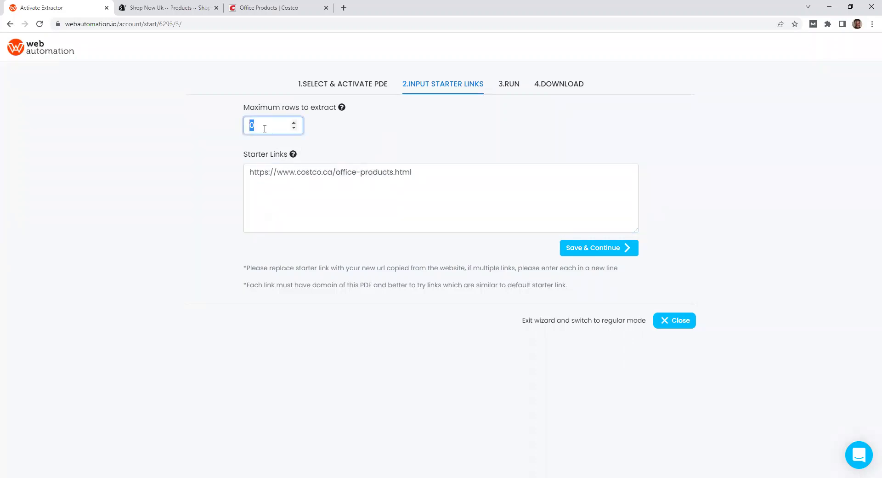
text(20)
click(595, 251)
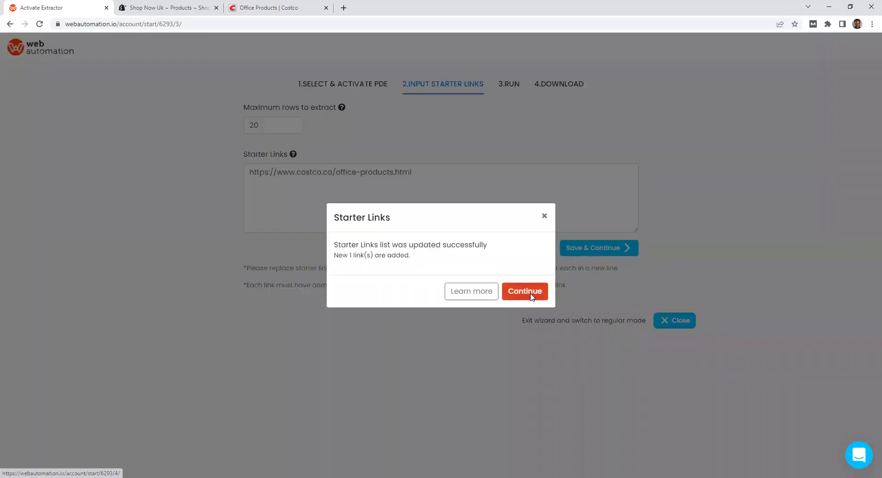
click(532, 297)
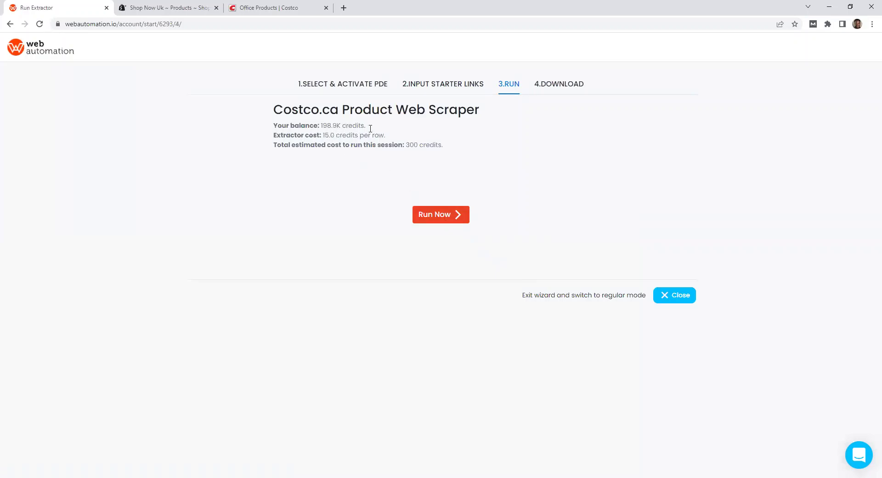
- Run the Costco.ca scraper on the office-products starter link
click(433, 223)
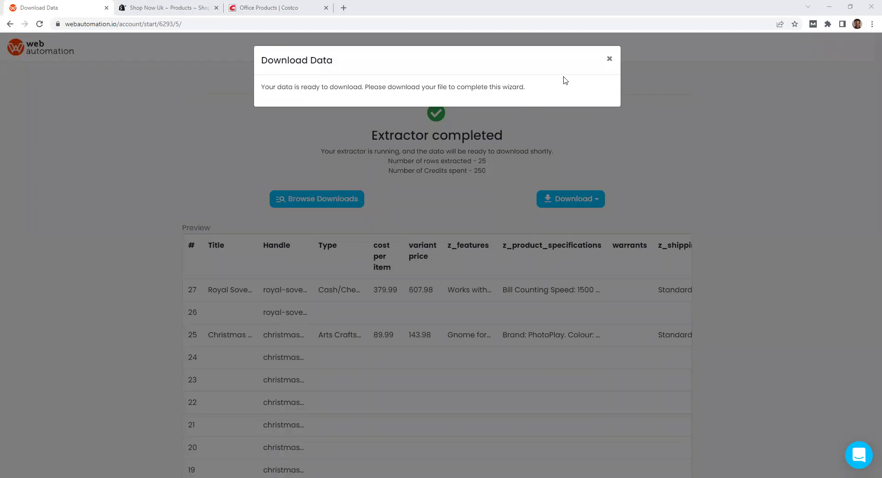
- Dismiss the ready notice, review the data preview, and save the extracted data as CSV to Downloads
click(610, 60)
scroll(330, 307, down, 1)
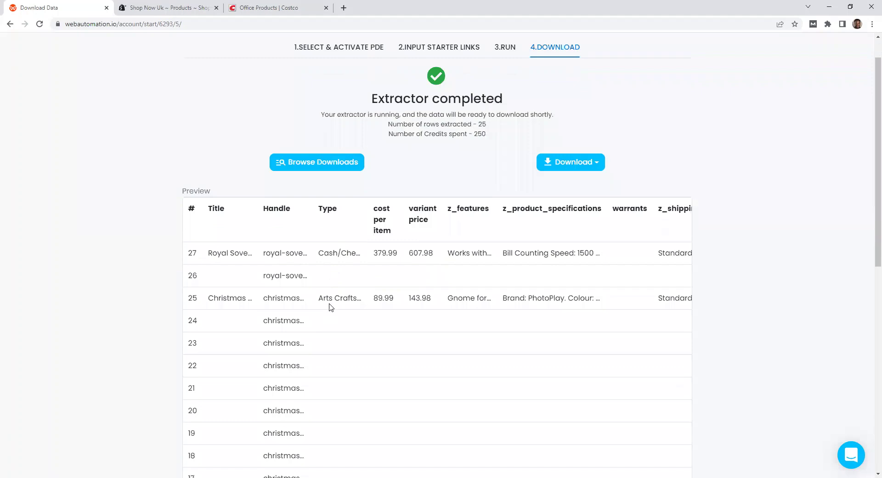
scroll(331, 307, down, 3)
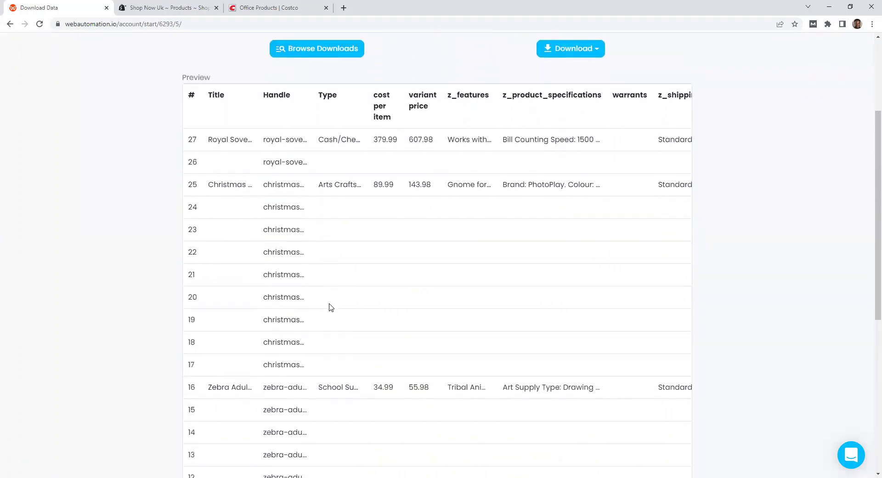
scroll(330, 307, down, 3)
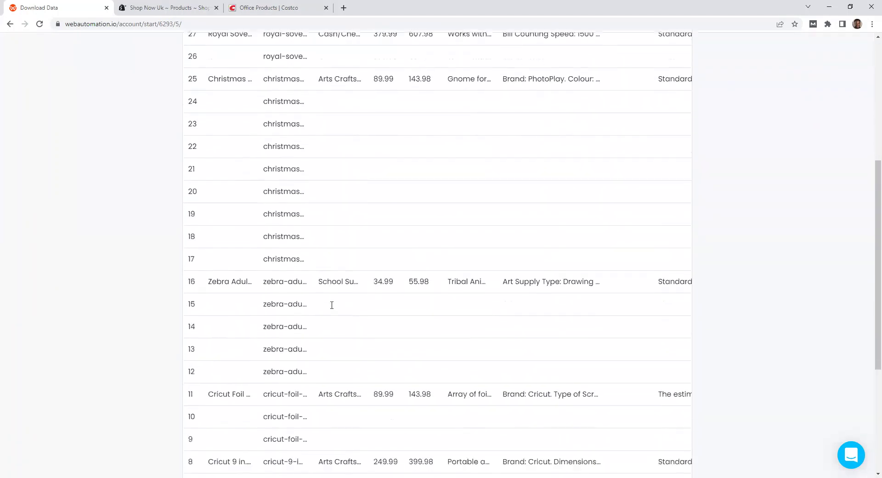
scroll(332, 305, down, 1)
scroll(333, 308, down, 3)
scroll(335, 308, up, 9)
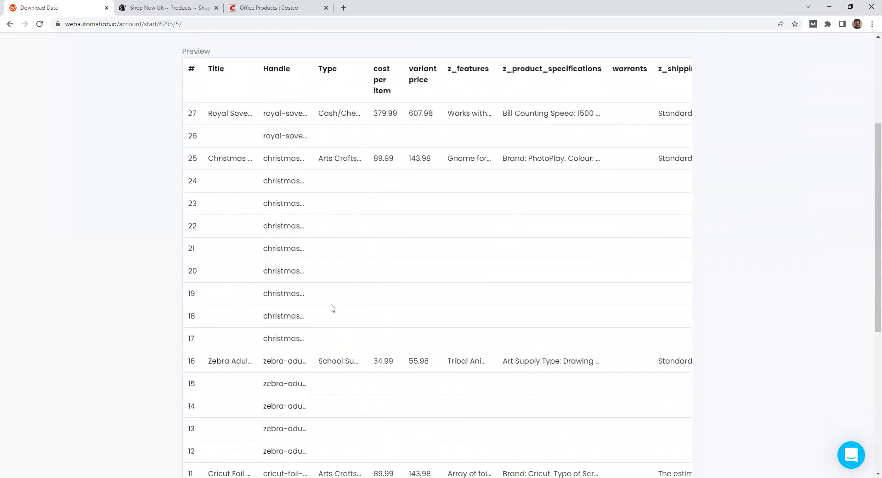
click(565, 206)
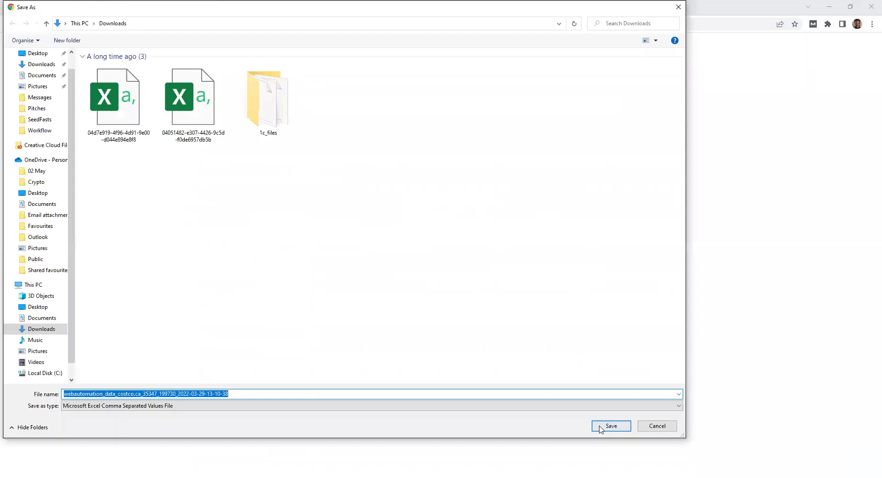
click(600, 428)
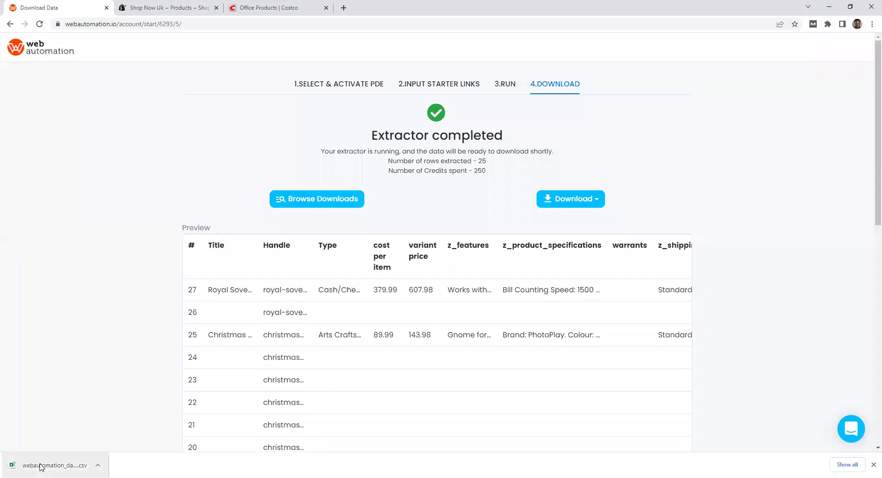
click(41, 466)
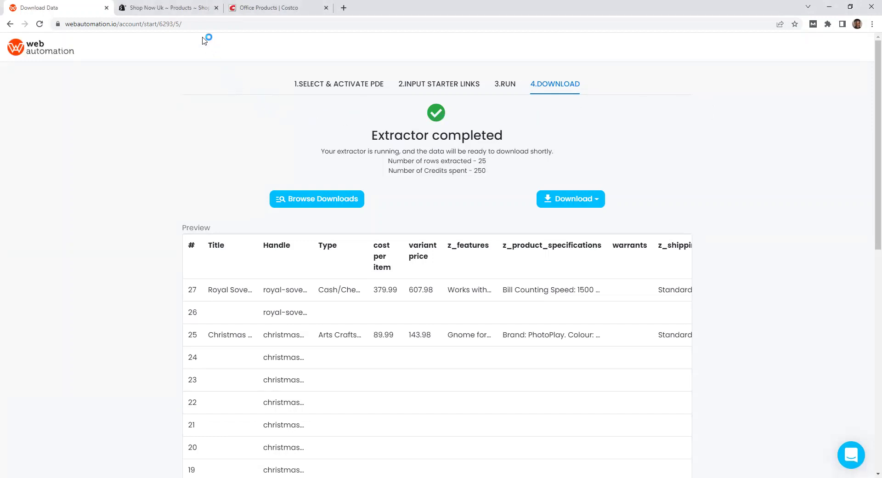
- In Shopify Products, upload today's Costco CSV through Import and review the import preview
click(174, 9)
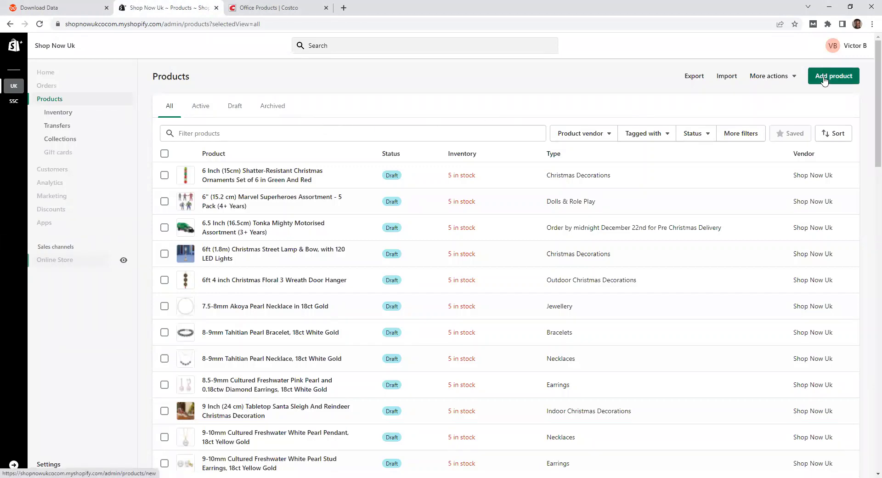
click(731, 78)
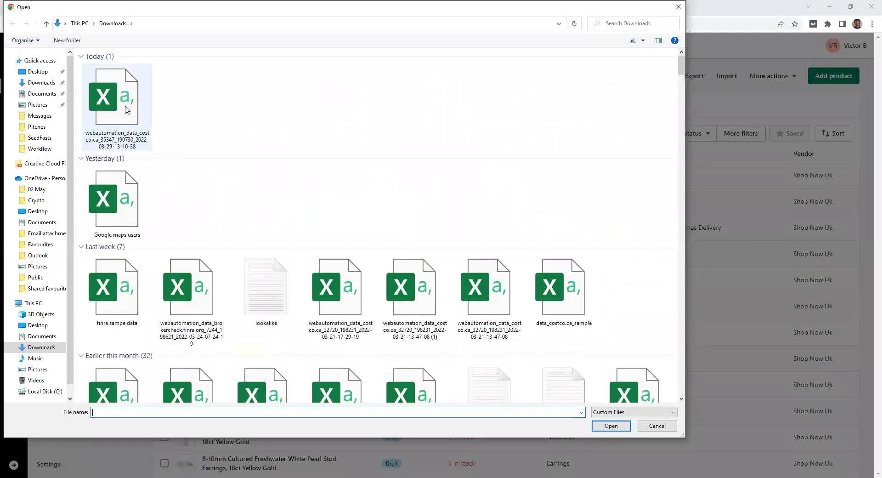
click(124, 108)
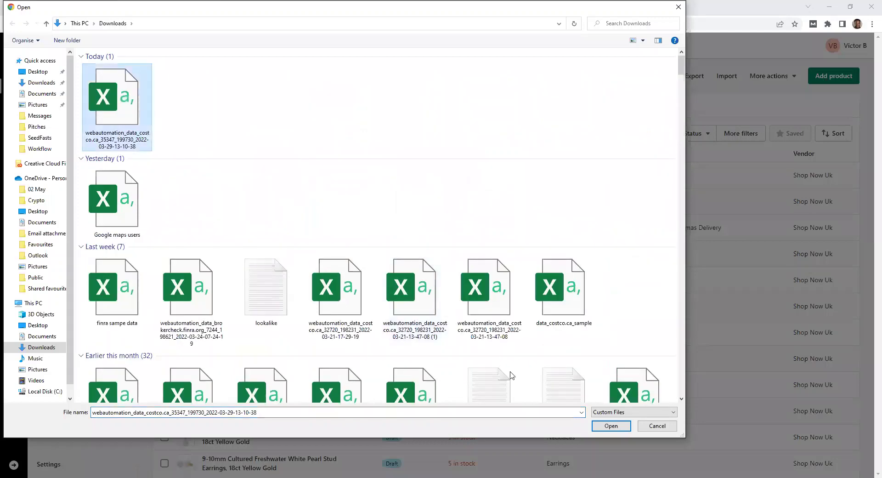
click(610, 426)
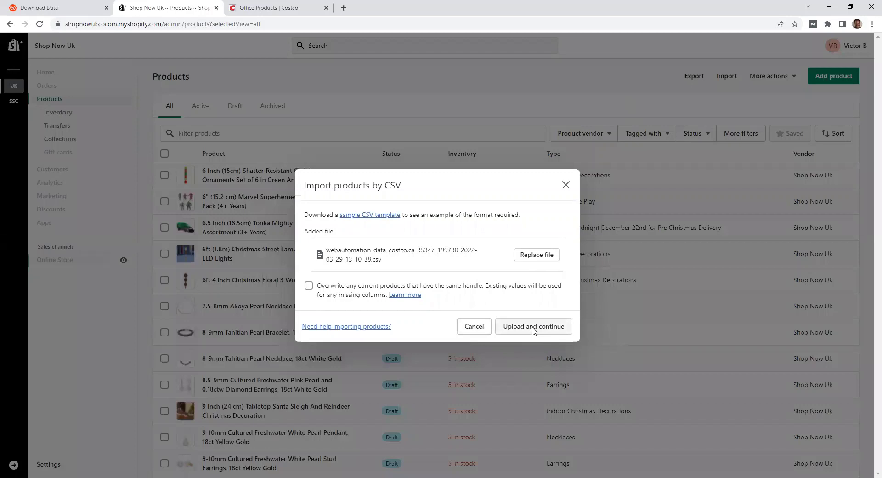
click(532, 329)
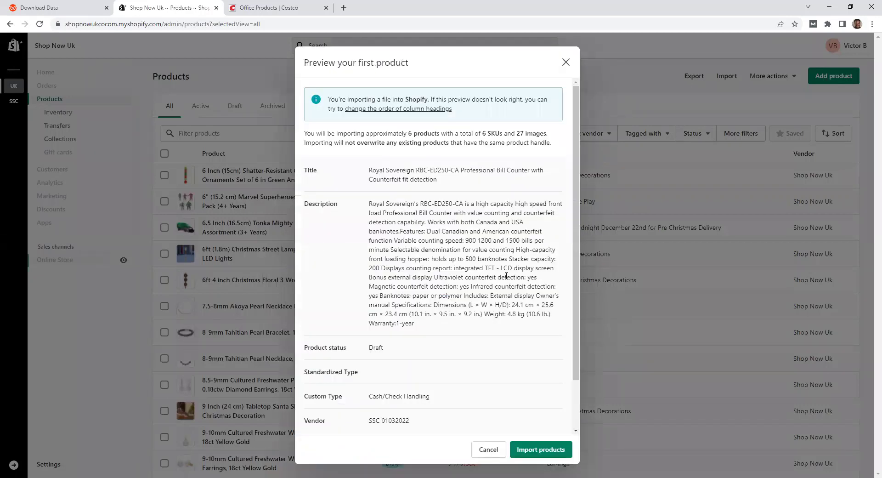
scroll(508, 287, down, 2)
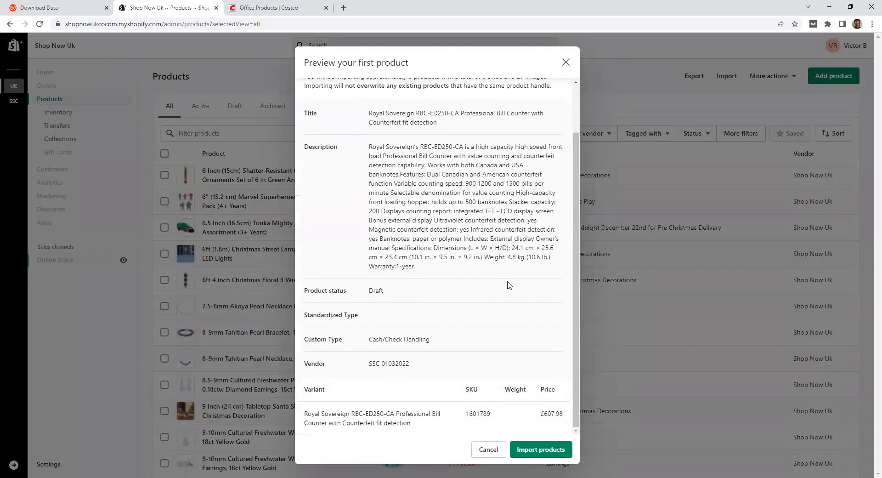
- Confirm the import so the Costco products are added to the Shopify store
click(527, 454)
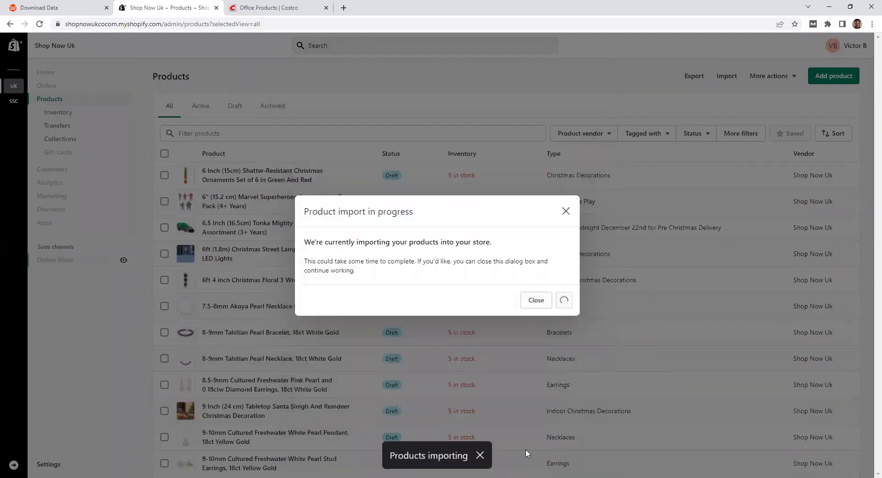